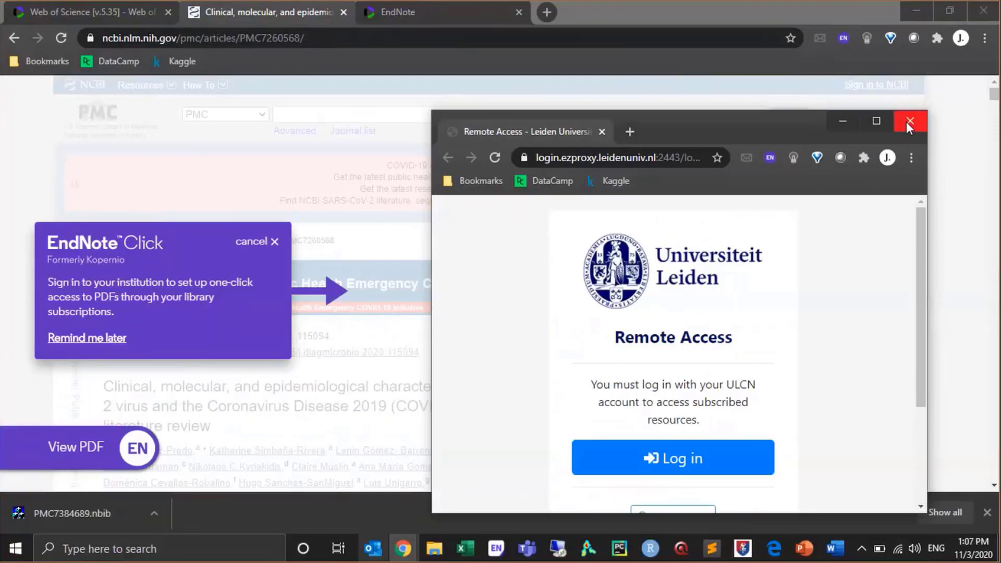
Close the Leiden Remote Access login popup and return to the PMC COVID-19 review article.
{"action": "left_click", "coordinate": [907, 123]}
{"action": "left_click_drag", "start_coordinate": [994, 95], "coordinate": [993, 96]}
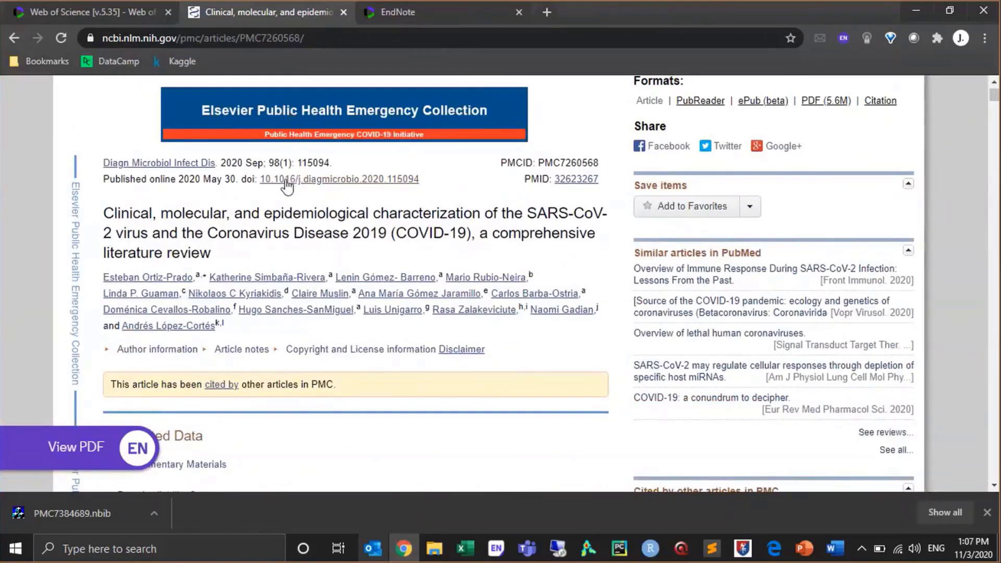
{"action": "mouse_move", "coordinate": [68, 446]}
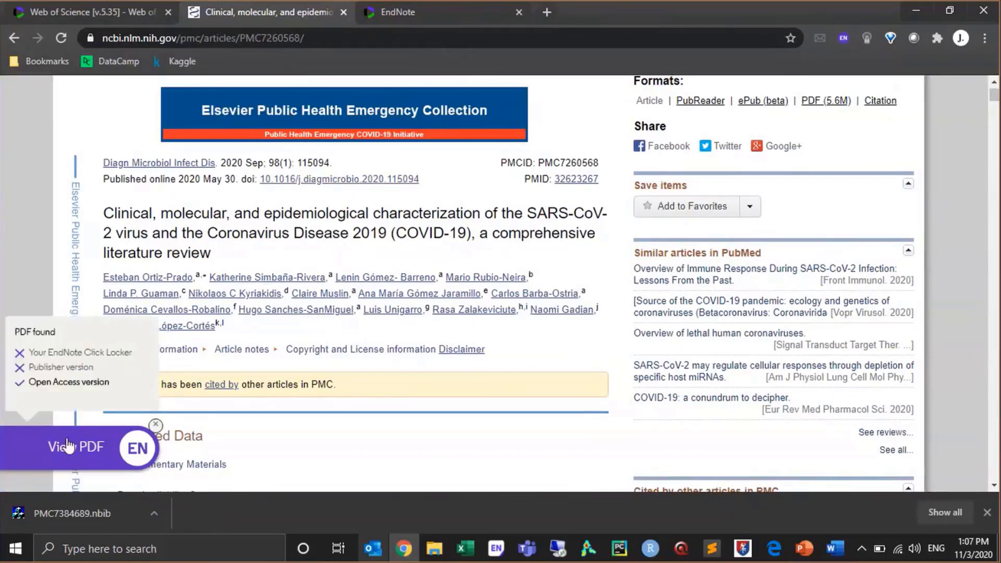
View the review's PDF in EndNote Click, then export its RIS reference to EndNote X9.
{"action": "left_click", "coordinate": [68, 446]}
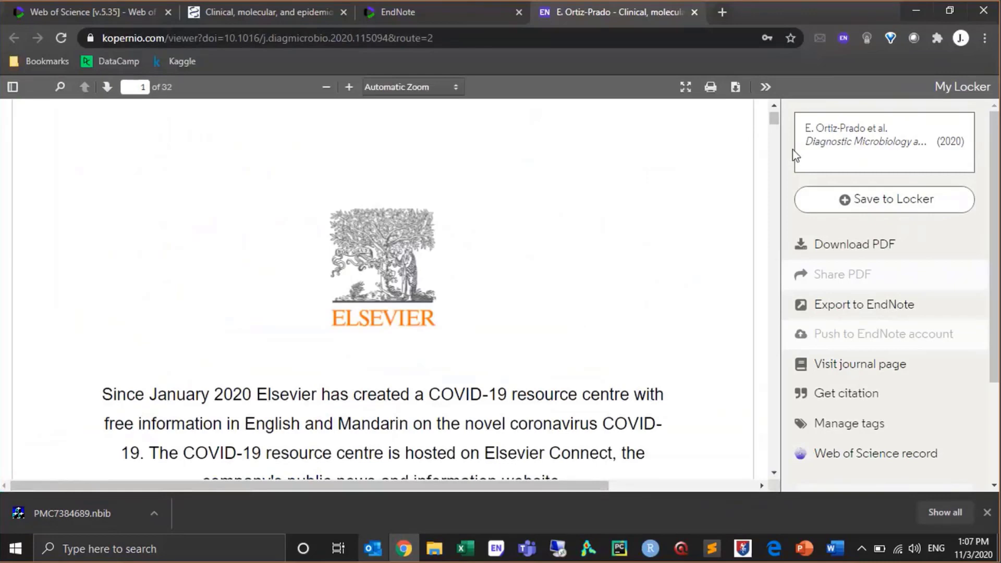
{"action": "scroll", "coordinate": [774, 129], "scroll_direction": "down", "scroll_amount": 5}
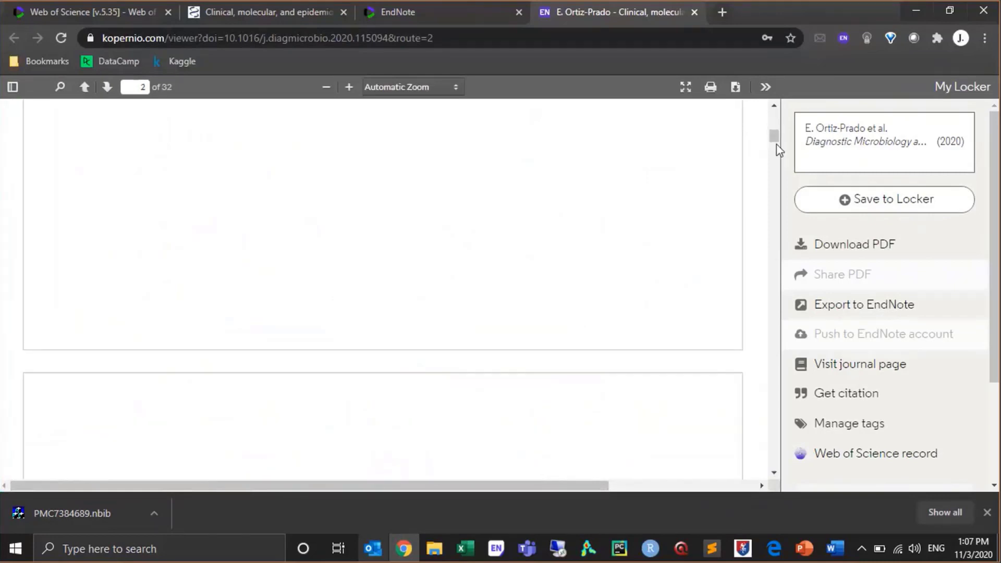
{"action": "scroll", "coordinate": [778, 143], "scroll_direction": "down", "scroll_amount": 2}
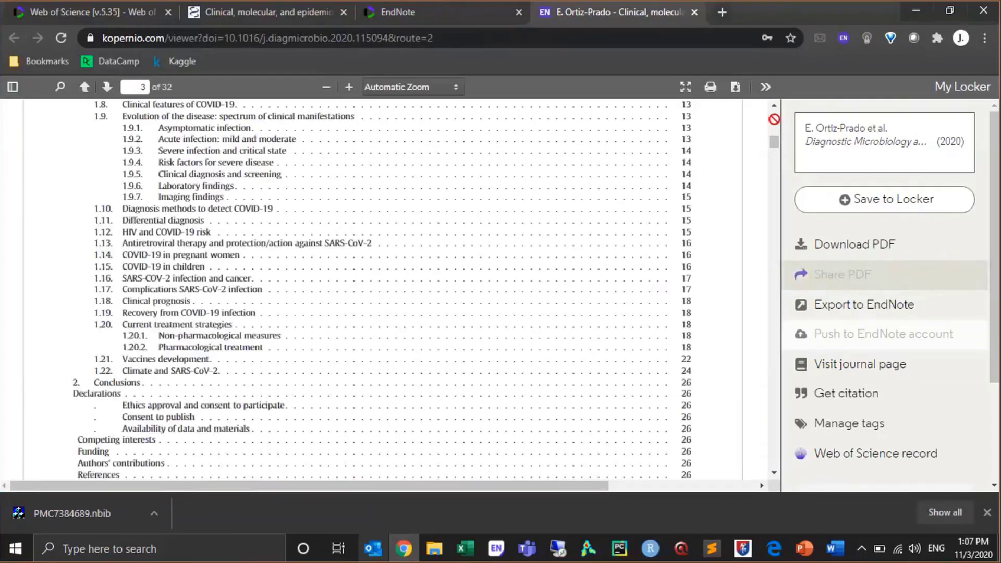
{"action": "scroll", "coordinate": [781, 168], "scroll_direction": "down", "scroll_amount": 10}
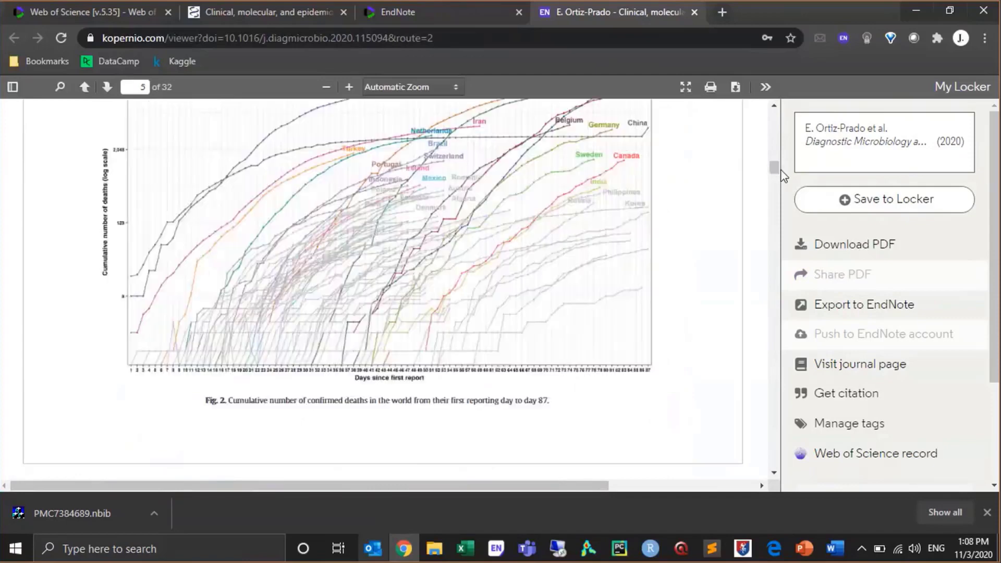
{"action": "left_click", "coordinate": [830, 309]}
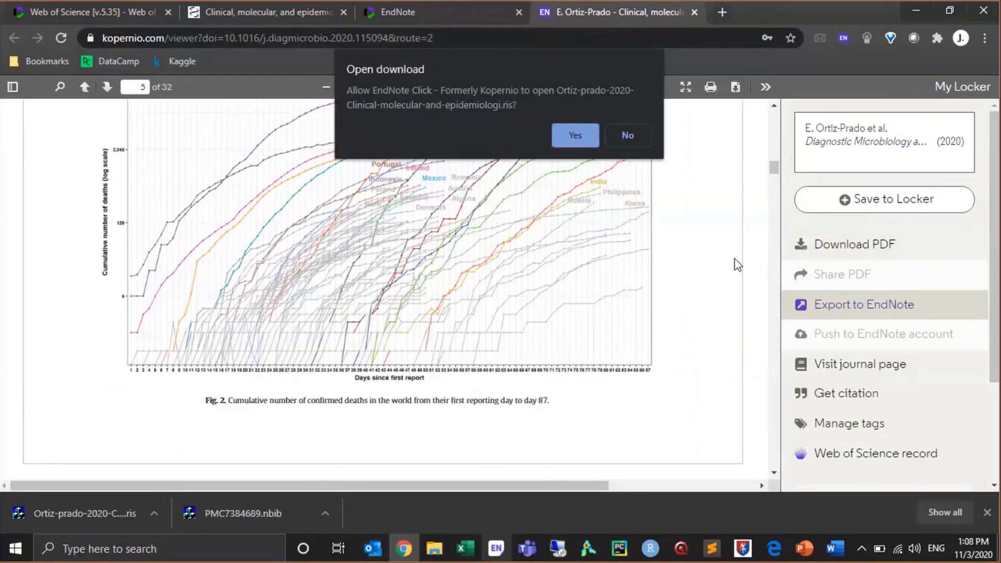
{"action": "left_click", "coordinate": [576, 135]}
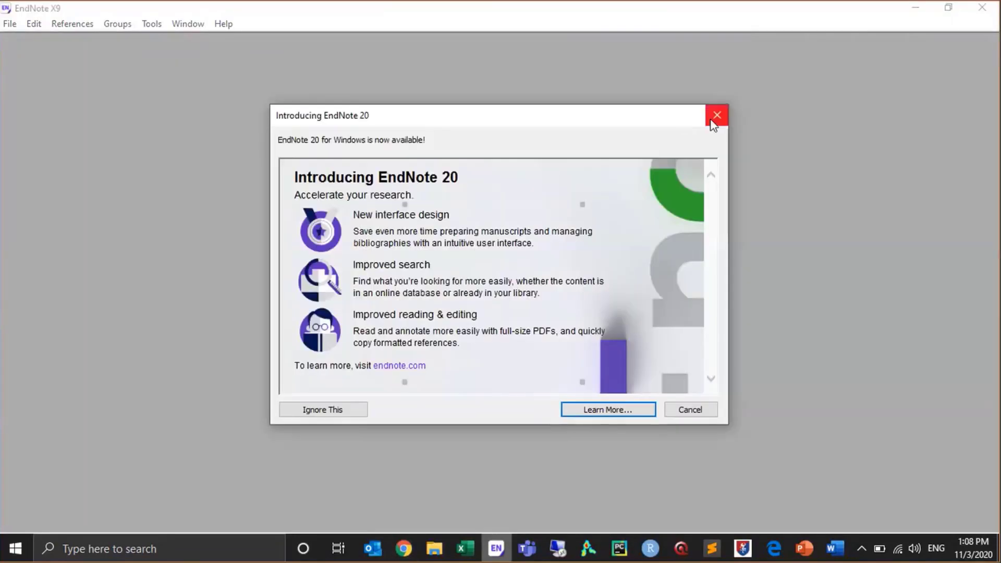
Dismiss the EndNote 20 notice and confirm the Ortiz-Prado reference has its PDF attached.
{"action": "left_click", "coordinate": [715, 117]}
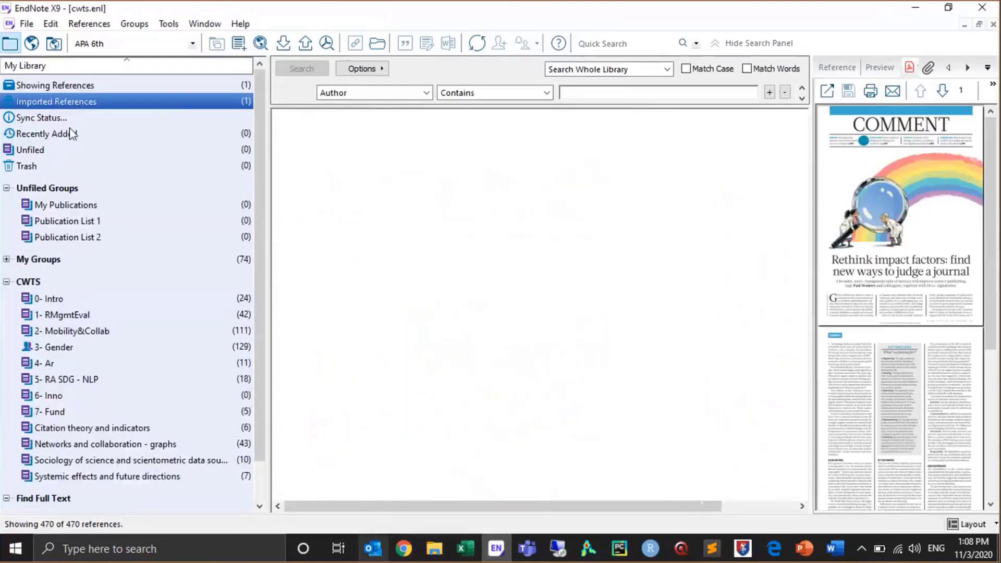
{"action": "left_click", "coordinate": [69, 134]}
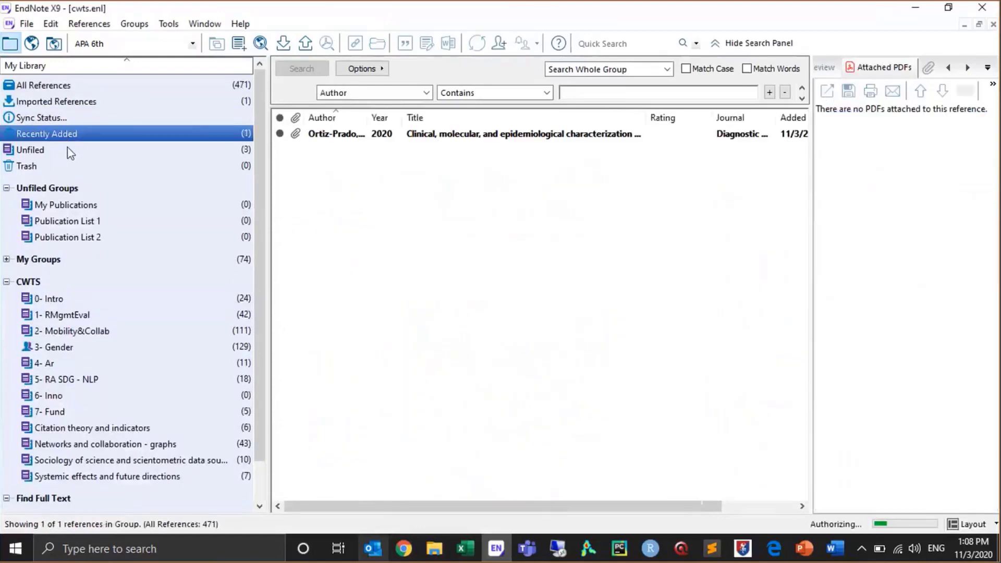
{"action": "left_click", "coordinate": [71, 152]}
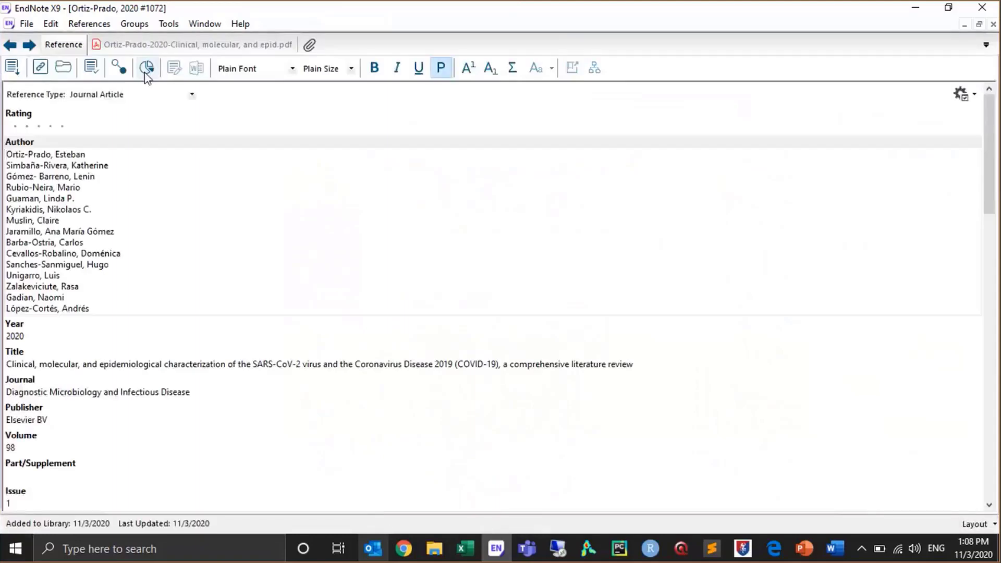
{"action": "left_click", "coordinate": [142, 47]}
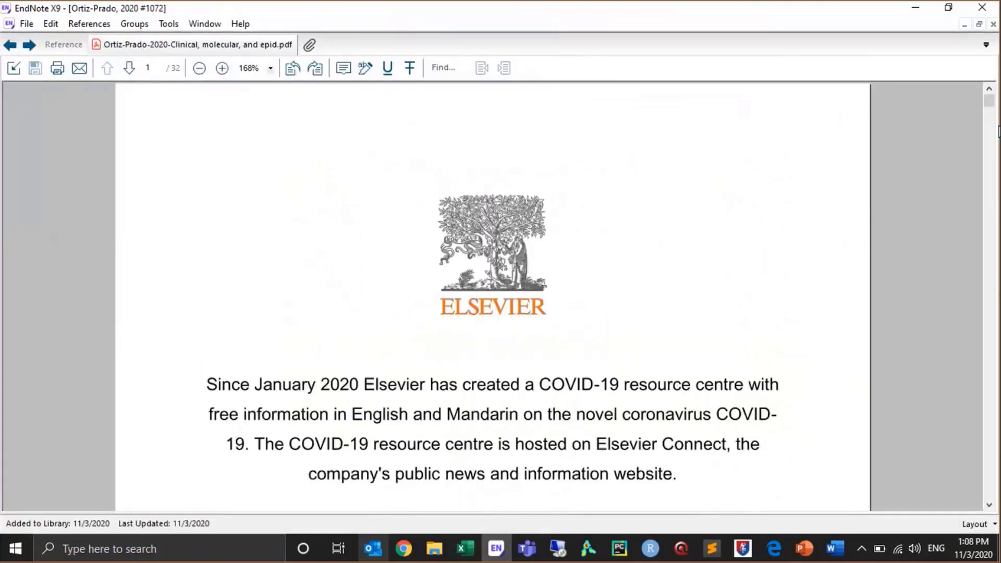
{"action": "left_click_drag", "start_coordinate": [993, 101], "coordinate": [993, 45]}
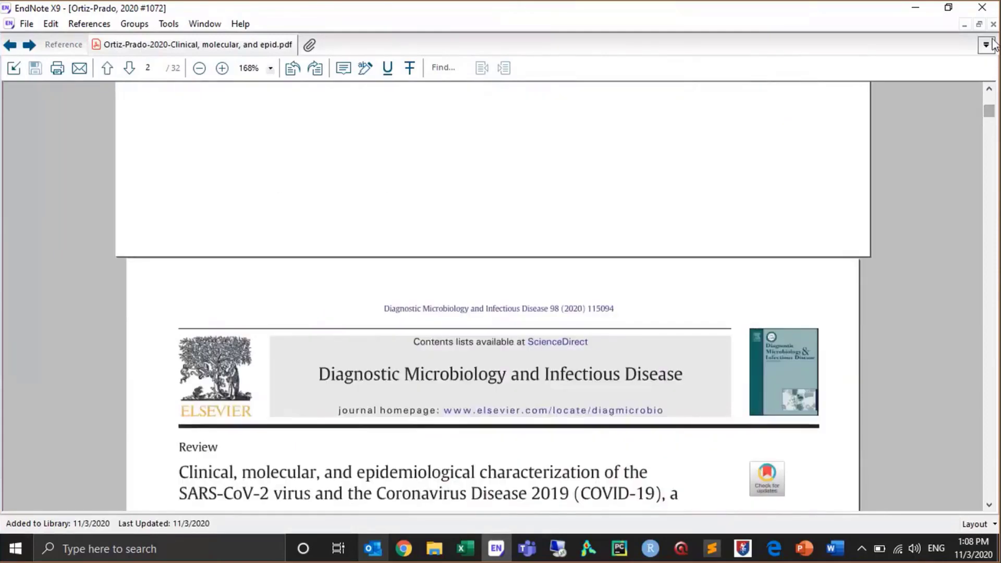
{"action": "left_click", "coordinate": [59, 47]}
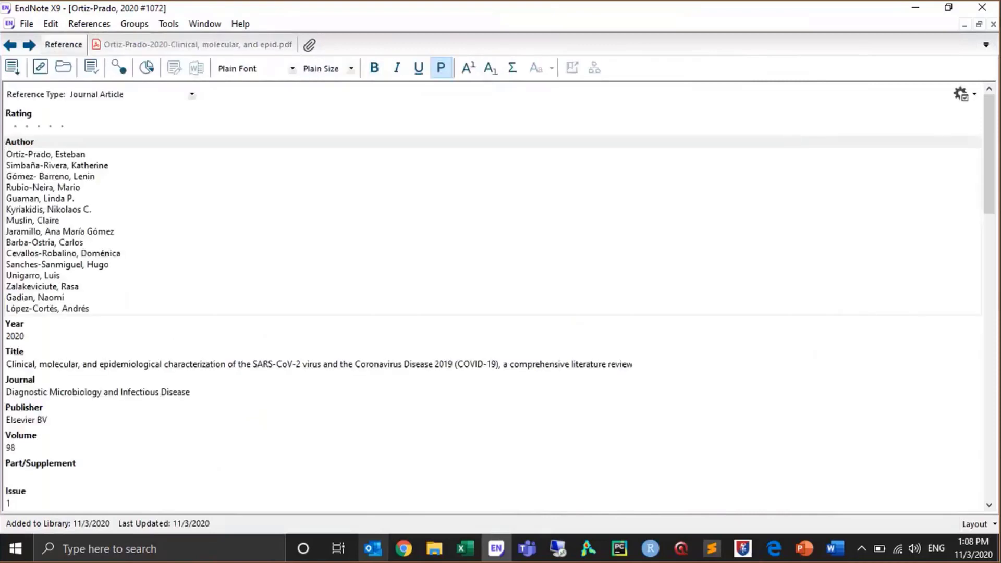
Close the reference and the EndNote X9 library without waiting for sync.
{"action": "left_click", "coordinate": [994, 24]}
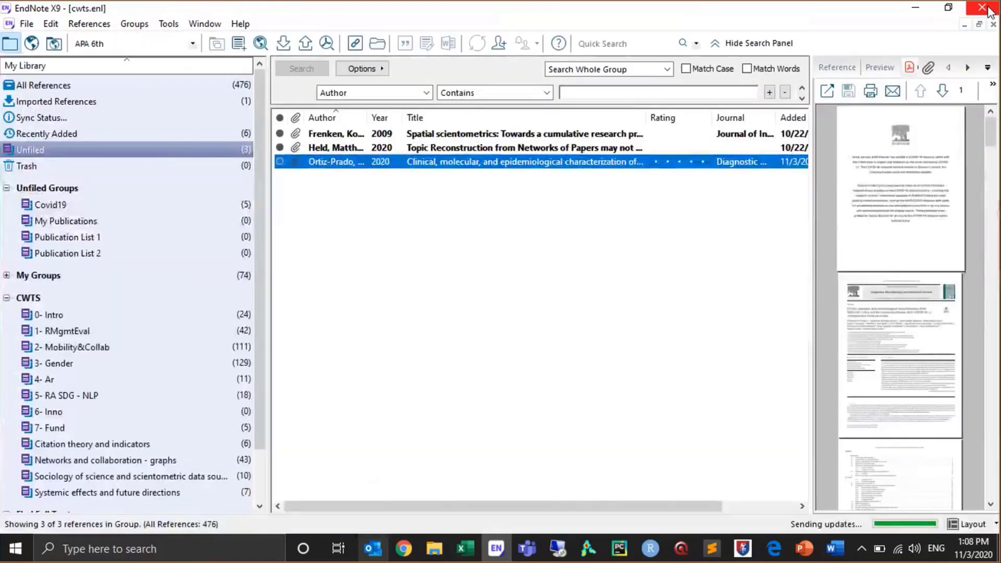
{"action": "left_click", "coordinate": [990, 11]}
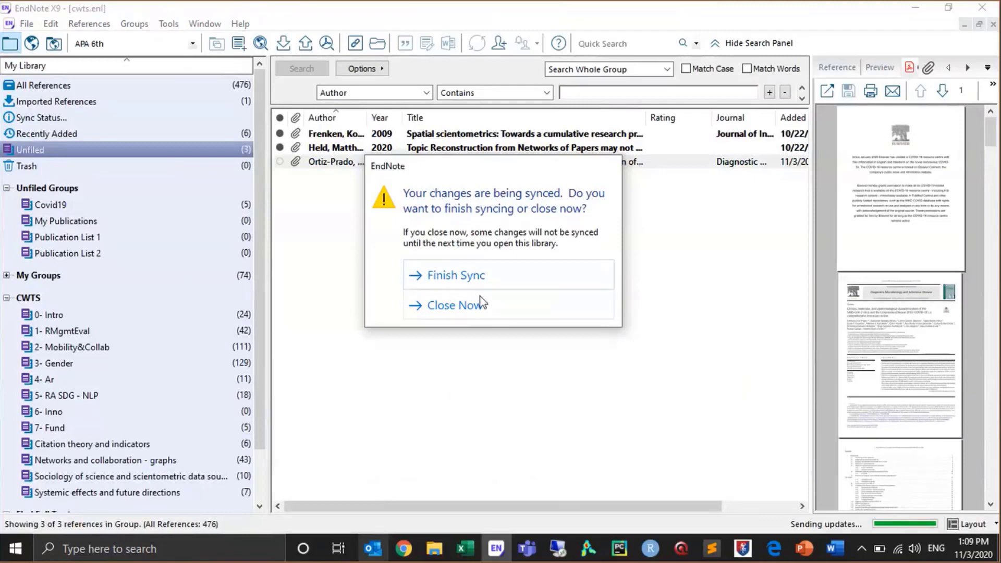
{"action": "left_click", "coordinate": [450, 312]}
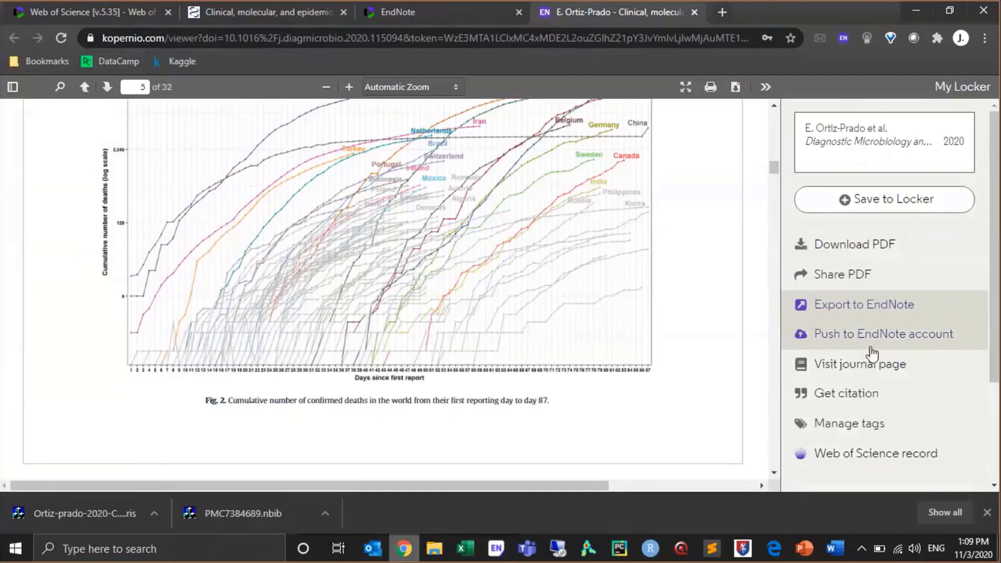
Choose Push to EndNote account and bring up the Connect to EndNote sign-in form.
{"action": "left_click", "coordinate": [905, 348]}
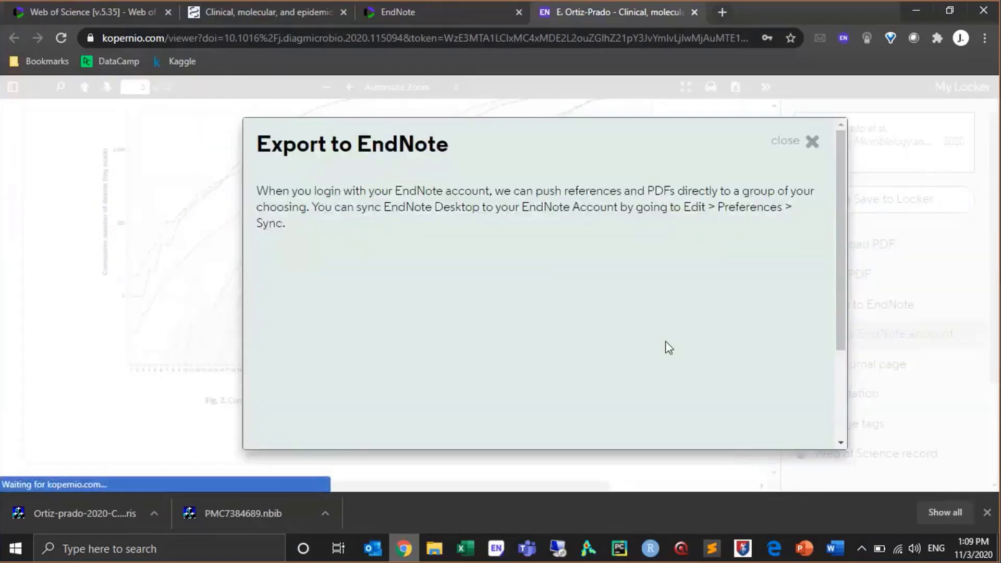
{"action": "left_click_drag", "start_coordinate": [837, 168], "coordinate": [848, 248]}
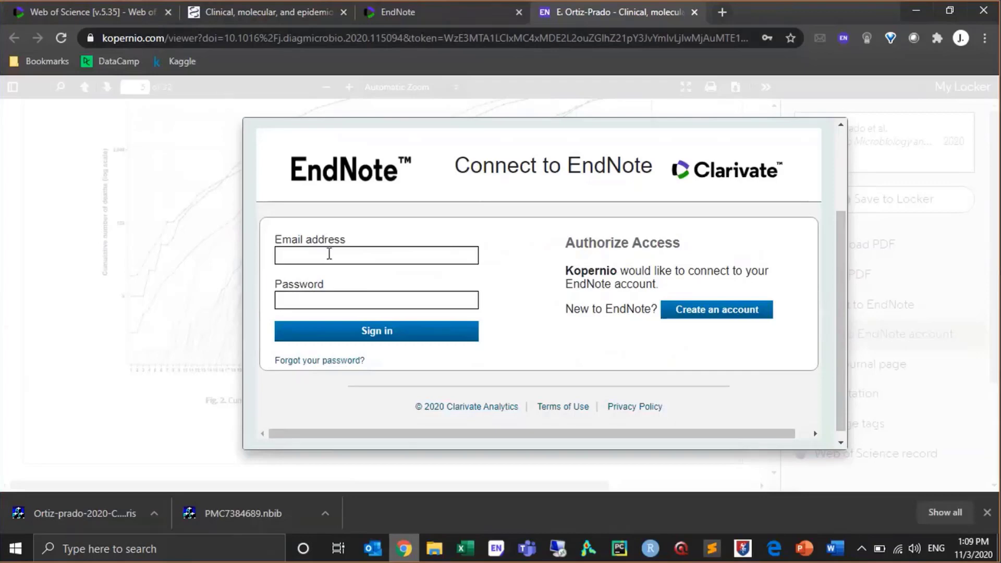
Sign in to the EndNote account with the account e-mail and password.
{"action": "left_click", "coordinate": [329, 254]}
{"action": "type", "text": "jamal"}
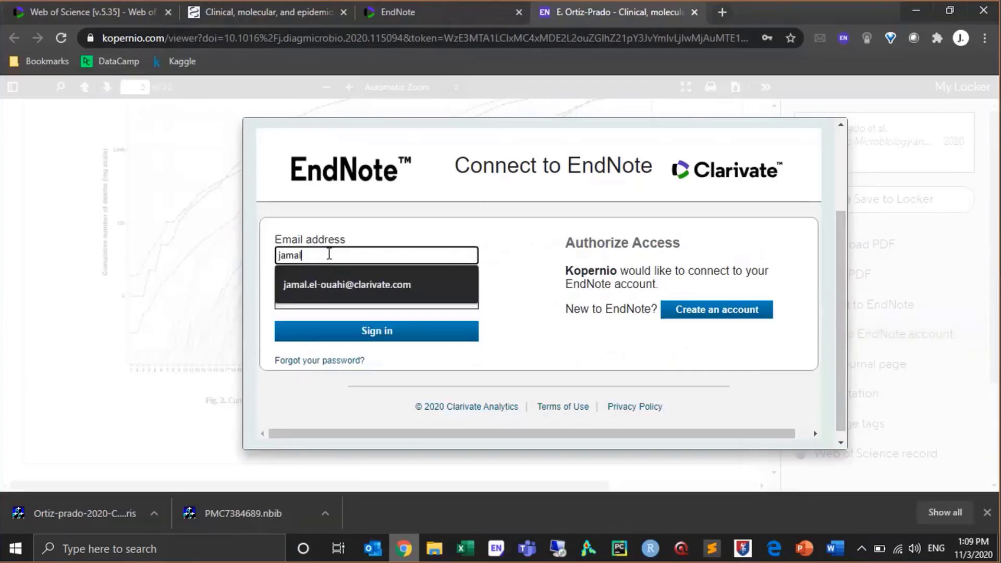
{"action": "left_click", "coordinate": [337, 284]}
{"action": "left_click", "coordinate": [336, 301]}
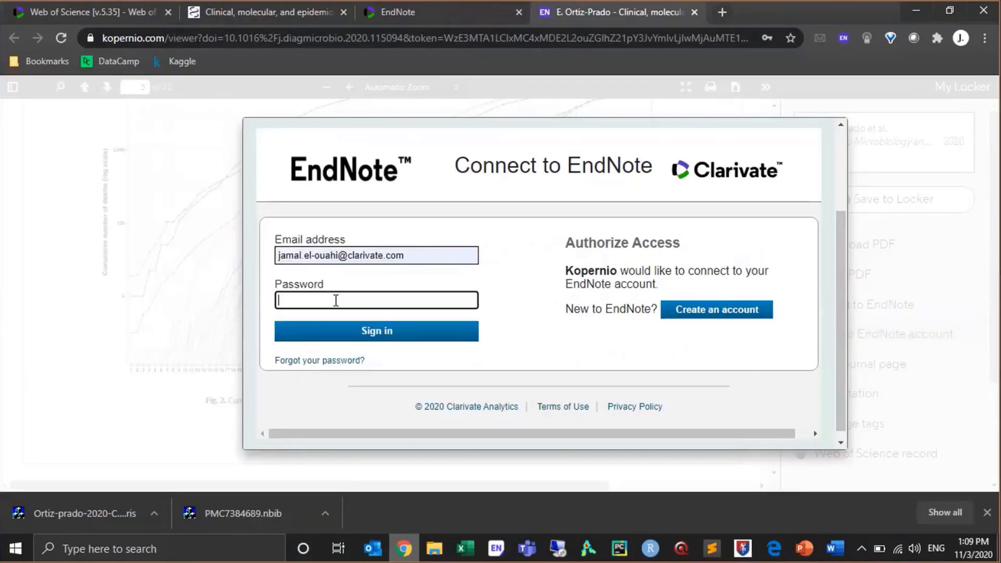
{"action": "type", "text": "••••••••••"}
{"action": "left_click", "coordinate": [342, 340]}
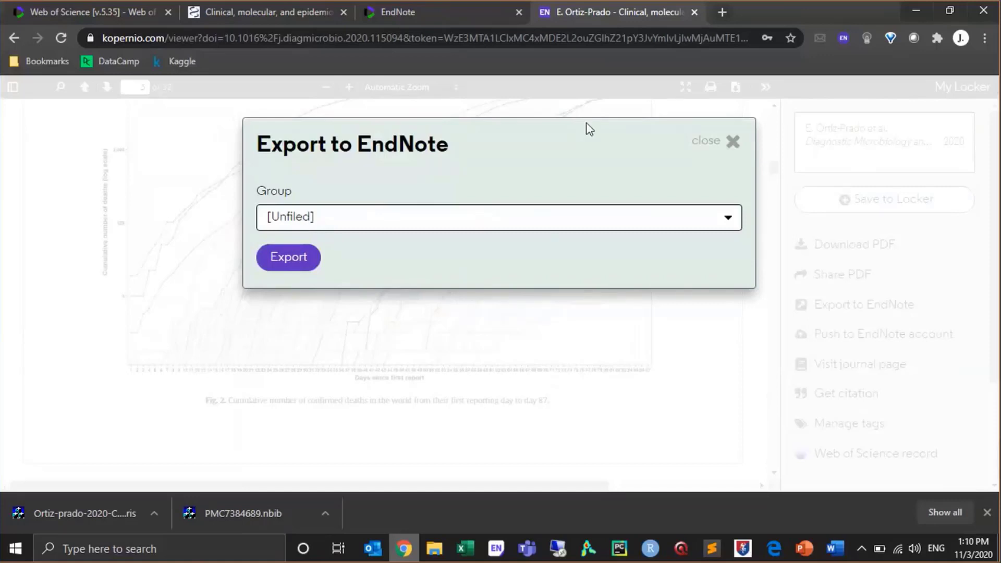
Export the review article into the Covid19 group of EndNote Online.
{"action": "left_click", "coordinate": [494, 219]}
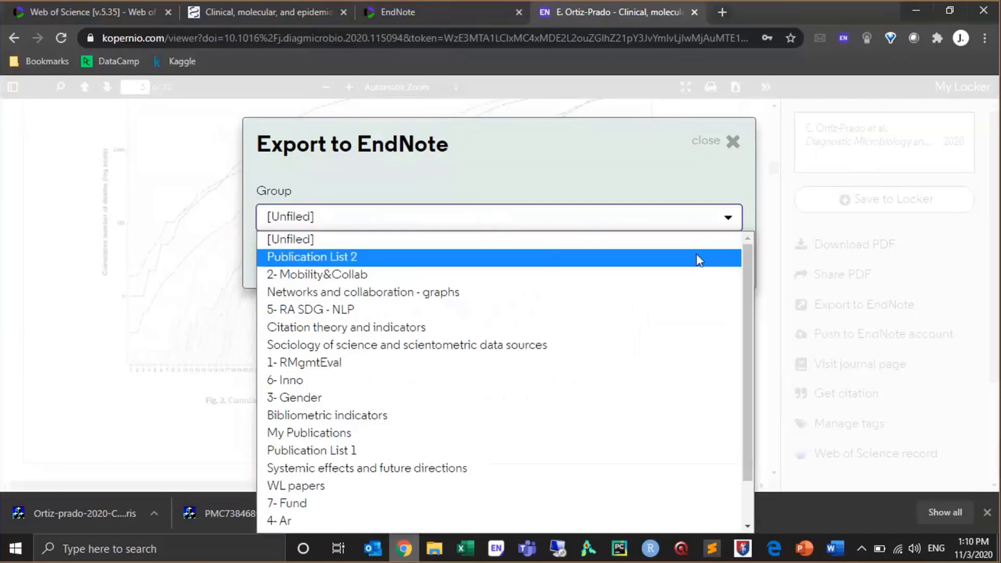
{"action": "scroll", "coordinate": [705, 264], "scroll_direction": "down", "scroll_amount": 1}
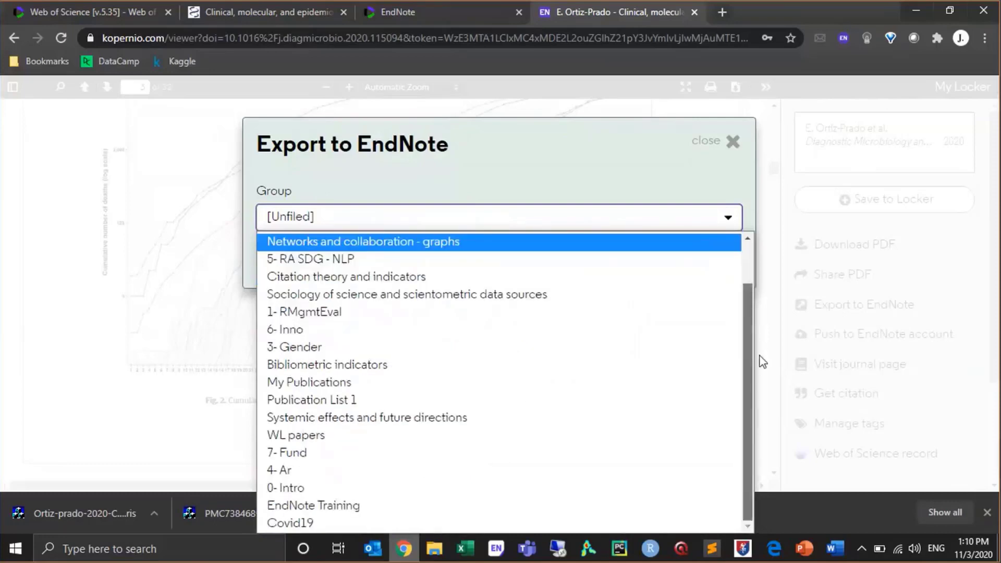
{"action": "left_click", "coordinate": [300, 522]}
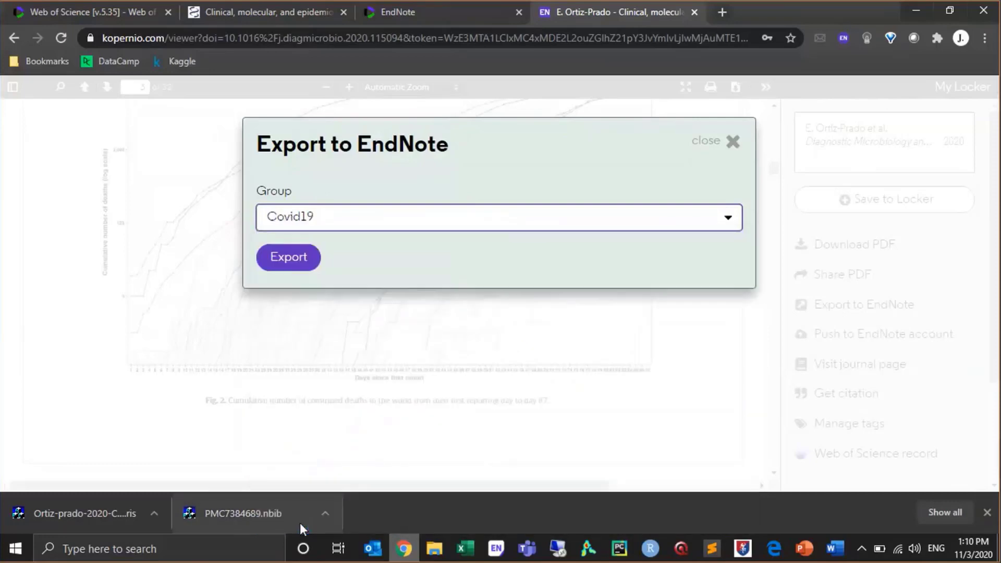
{"action": "left_click", "coordinate": [276, 260]}
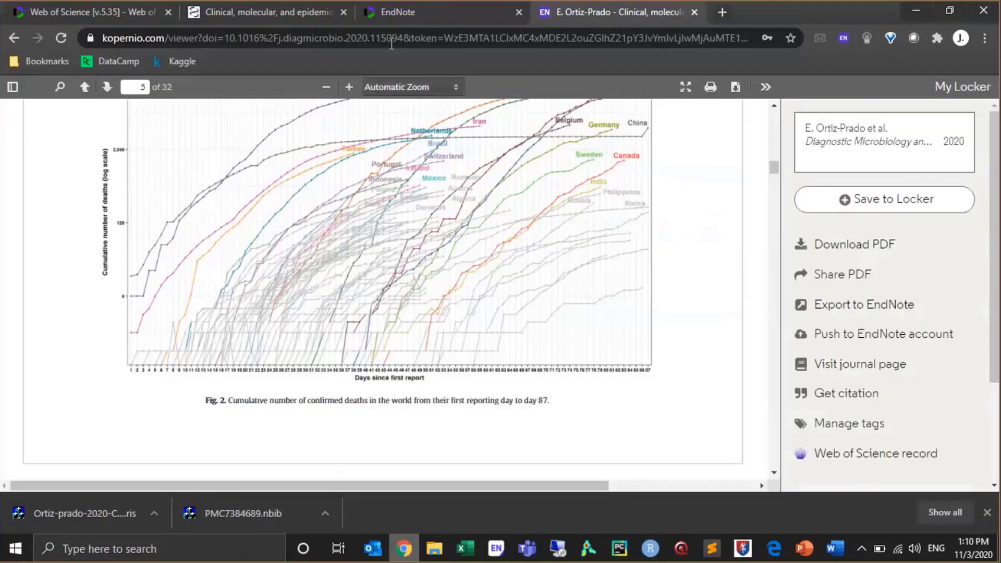
{"action": "left_click", "coordinate": [365, 14]}
Show My References in EndNote Online and close the PubMed Central article tab.
{"action": "mouse_move", "coordinate": [125, 141]}
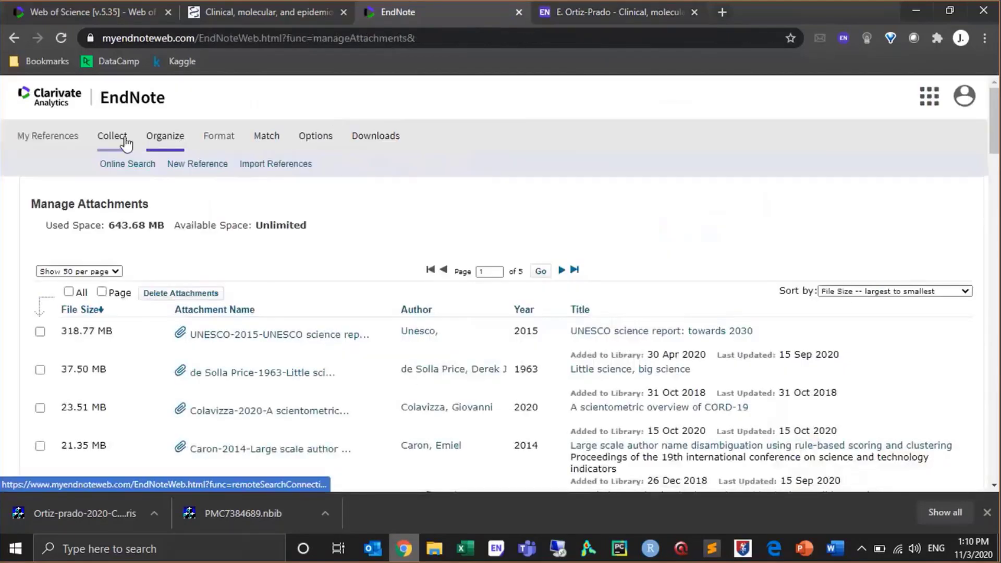
{"action": "left_click", "coordinate": [38, 145]}
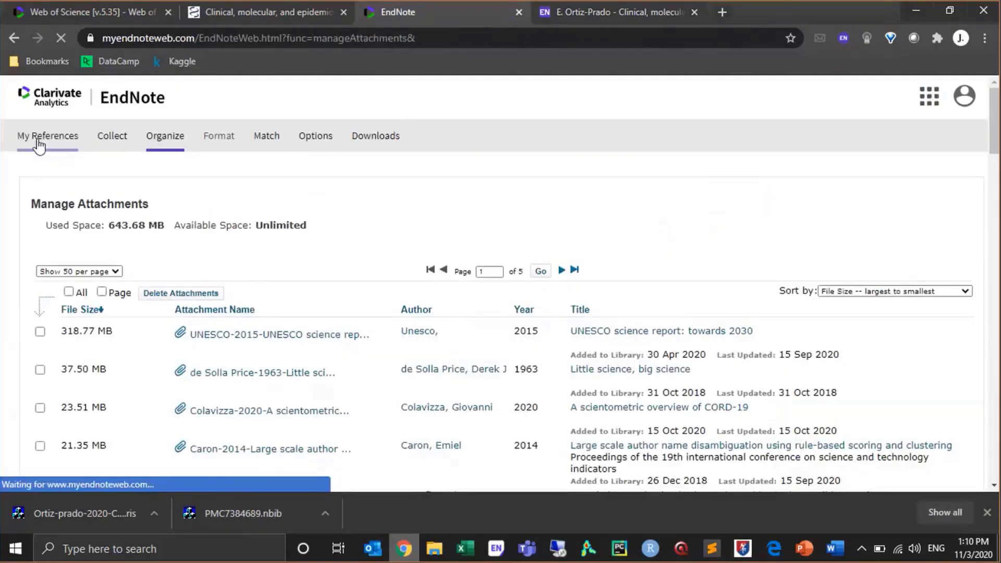
{"action": "scroll", "coordinate": [186, 268], "scroll_direction": "down", "scroll_amount": 4}
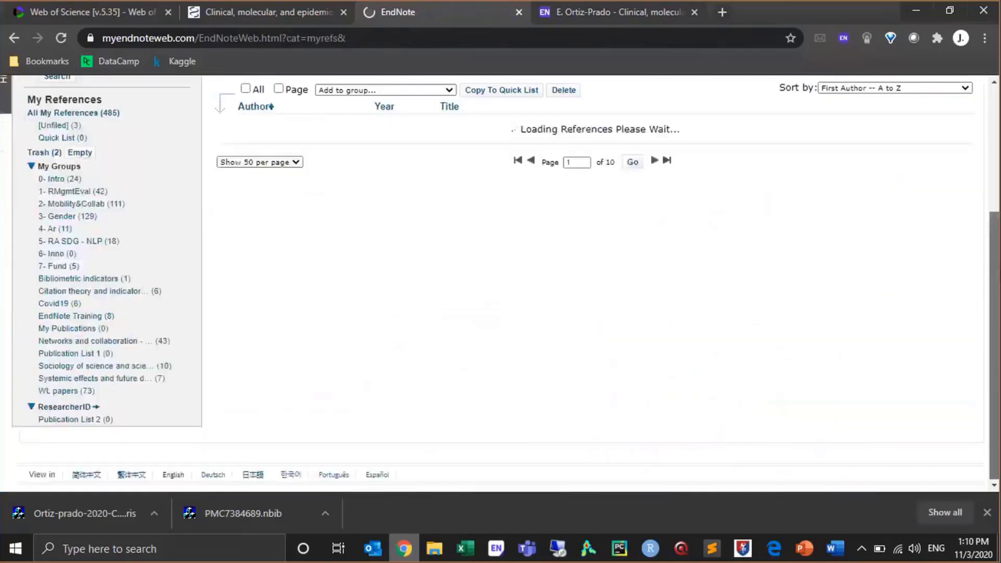
{"action": "scroll", "coordinate": [45, 313], "scroll_direction": "down", "scroll_amount": 1}
{"action": "key", "text": "ctrl+Tab"}
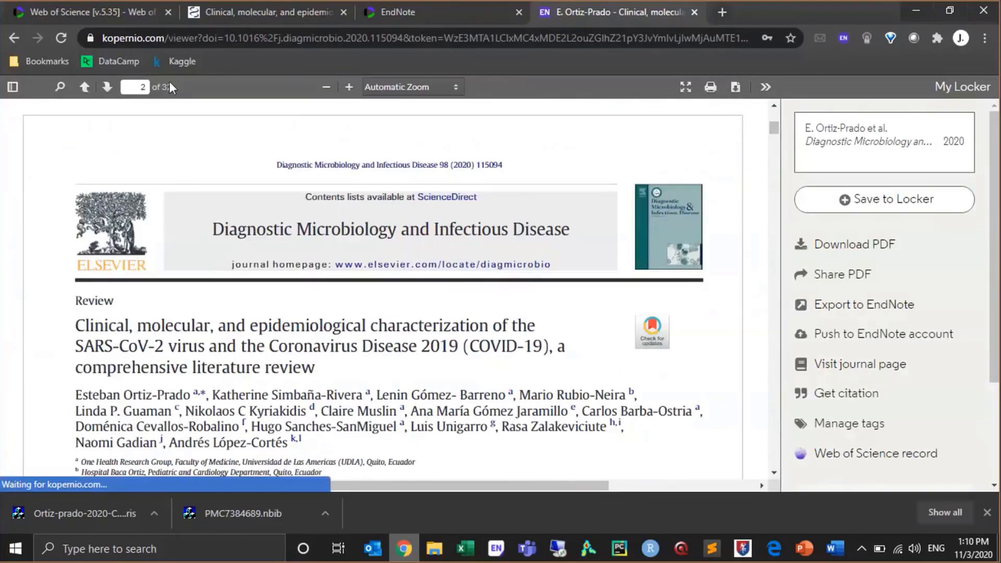
{"action": "left_click", "coordinate": [214, 14]}
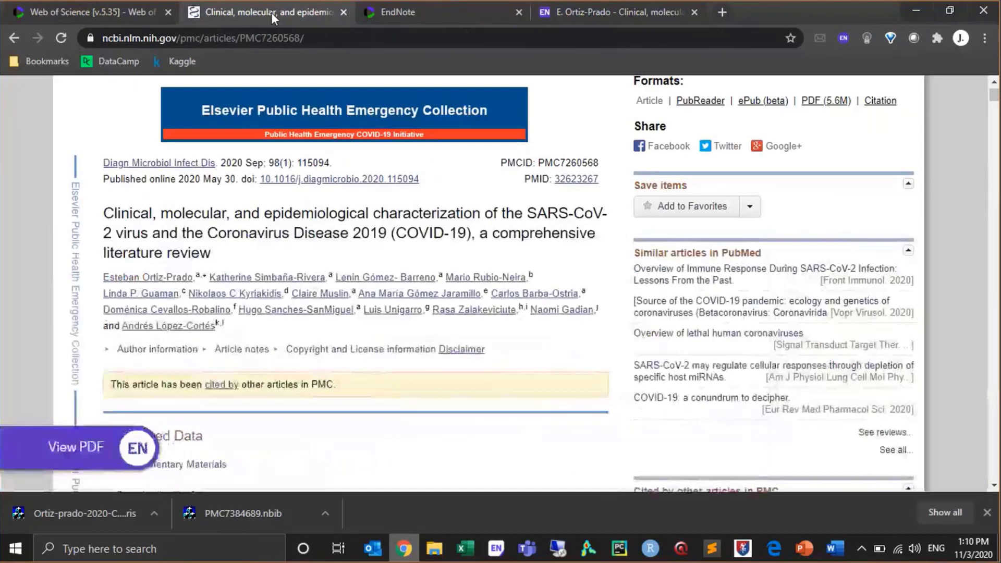
{"action": "left_click", "coordinate": [344, 12]}
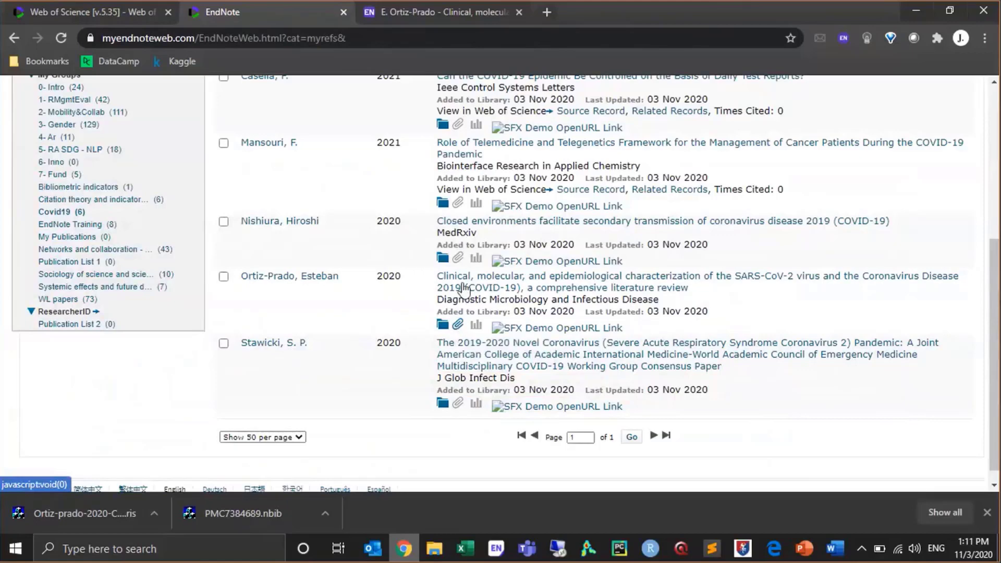
Open the Ortiz-Prado 2020 record in Covid19 and check its attached PDF.
{"action": "left_click", "coordinate": [285, 269]}
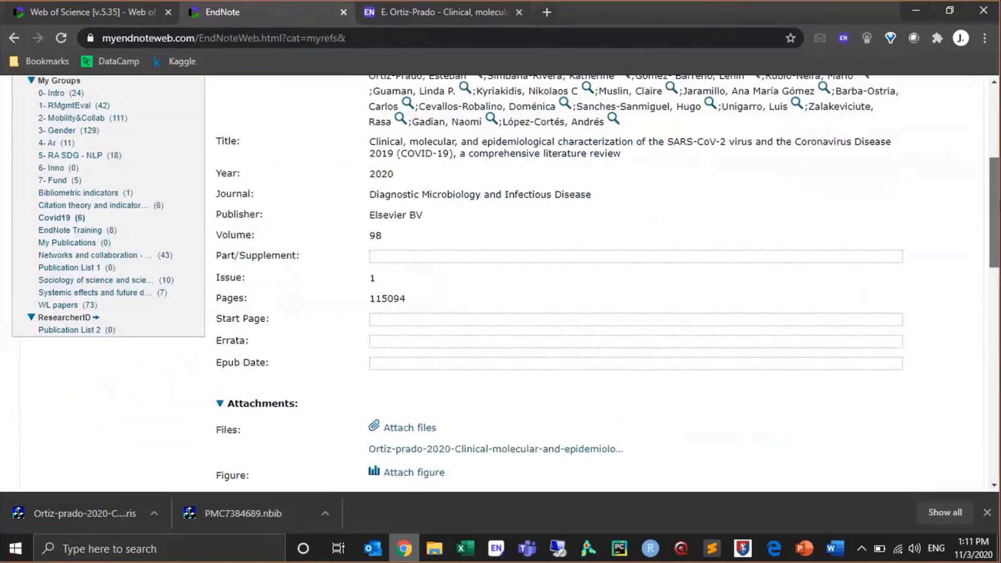
{"action": "scroll", "coordinate": [522, 282], "scroll_direction": "down", "scroll_amount": 5}
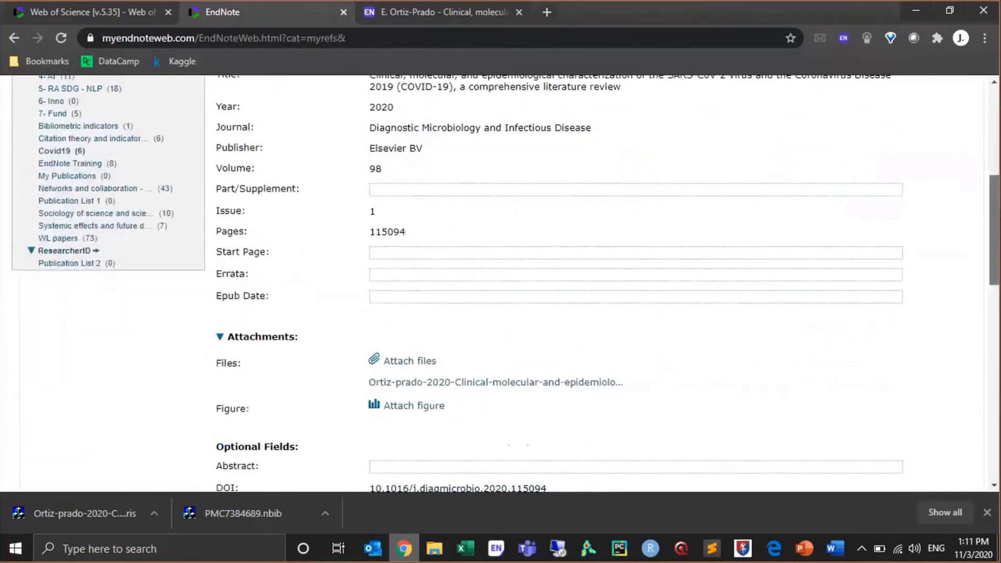
{"action": "scroll", "coordinate": [976, 300], "scroll_direction": "down", "scroll_amount": 10}
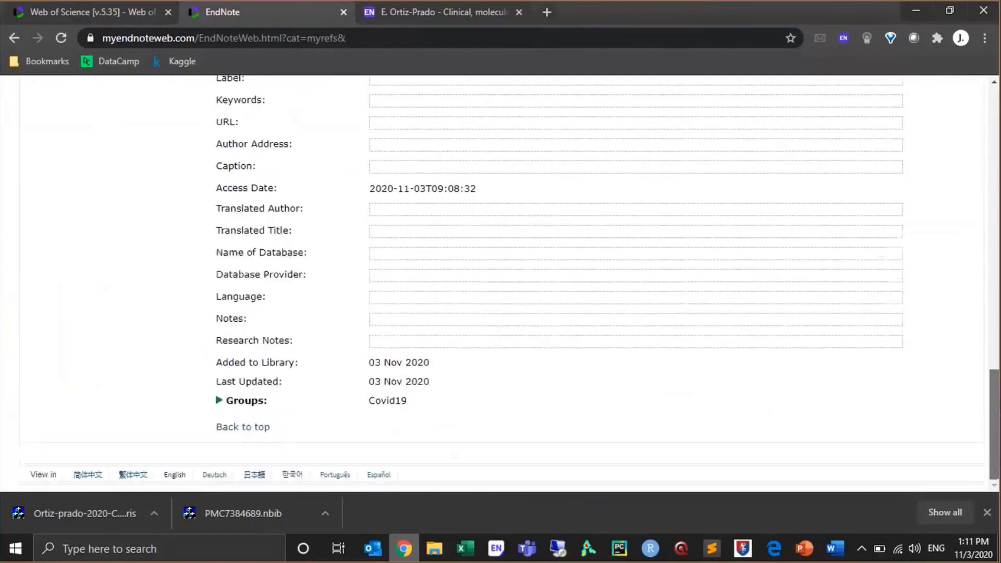
{"action": "scroll", "coordinate": [977, 299], "scroll_direction": "up", "scroll_amount": 7}
{"action": "scroll", "coordinate": [956, 251], "scroll_direction": "up", "scroll_amount": 3}
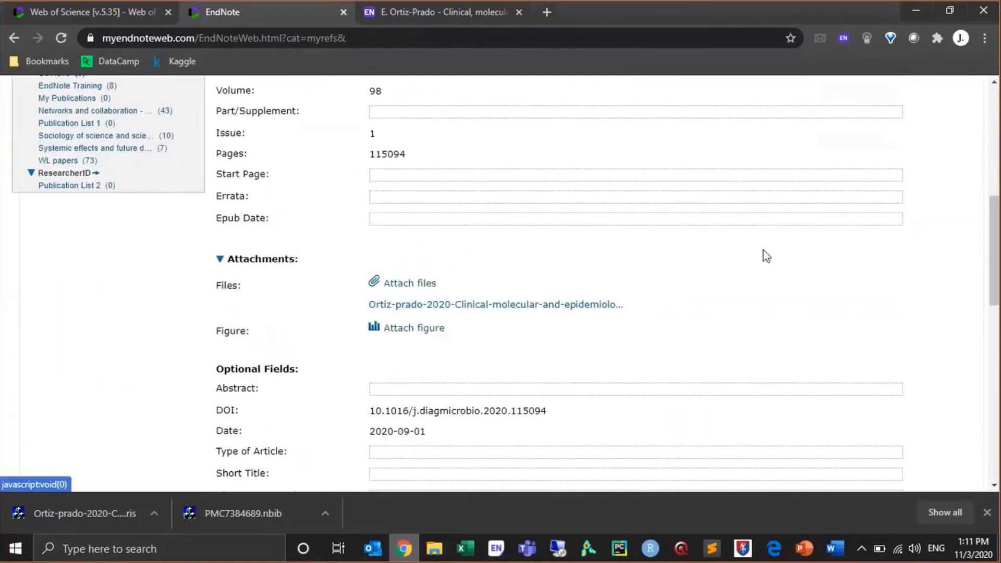
{"action": "scroll", "coordinate": [993, 119], "scroll_direction": "up", "scroll_amount": 1}
{"action": "left_click", "coordinate": [992, 120]}
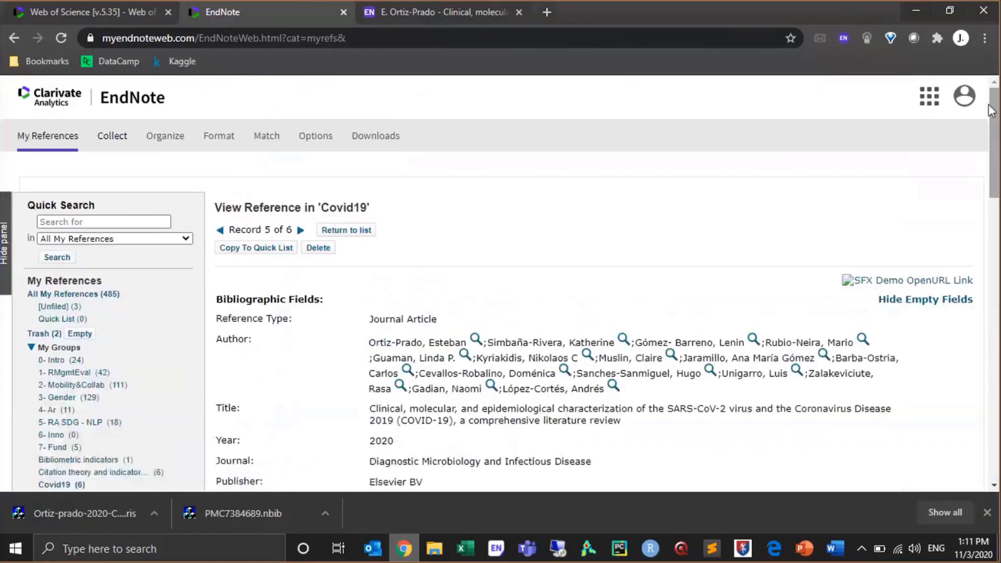